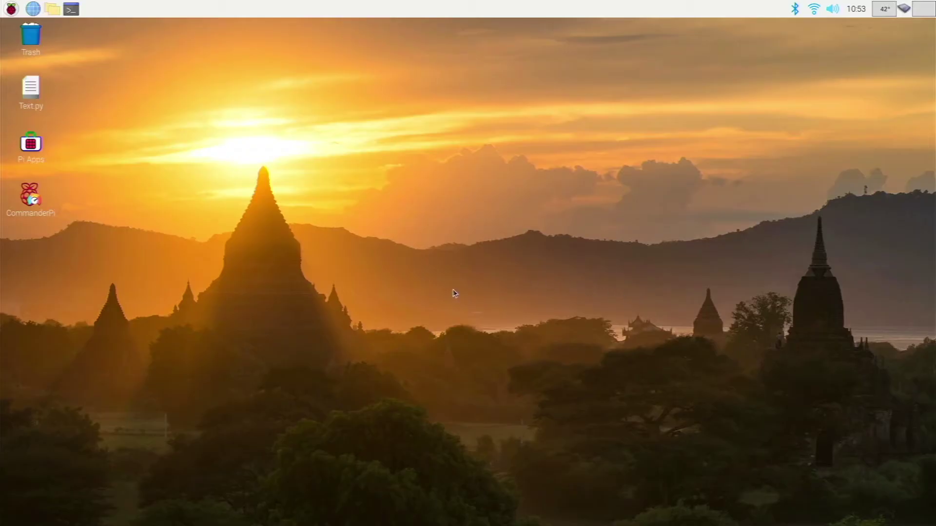
# Open the Shutdown options dialog through Logout in the Raspberry menu
pyautogui.click(3, 10)
pyautogui.click(51, 203)
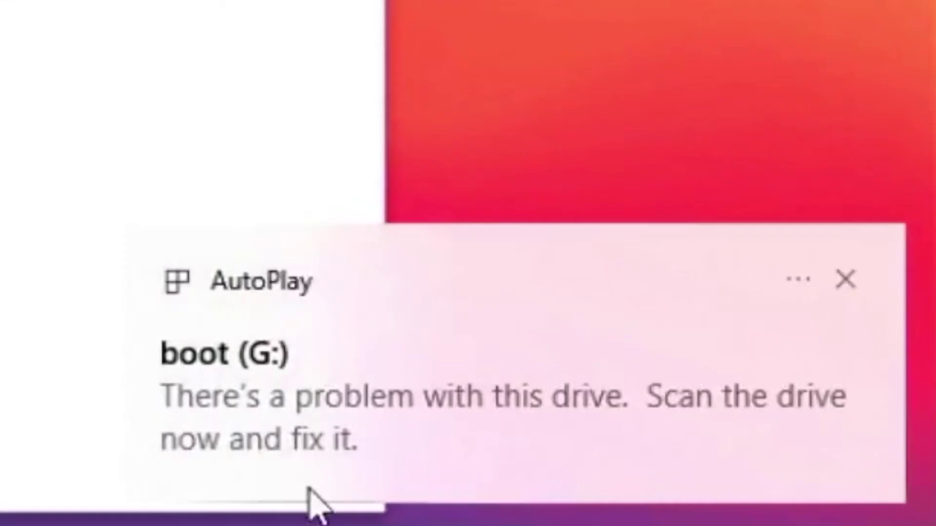
# Scan and repair the boot (G:) drive, then decline the prompt to format drive F:
pyautogui.click(777, 499)
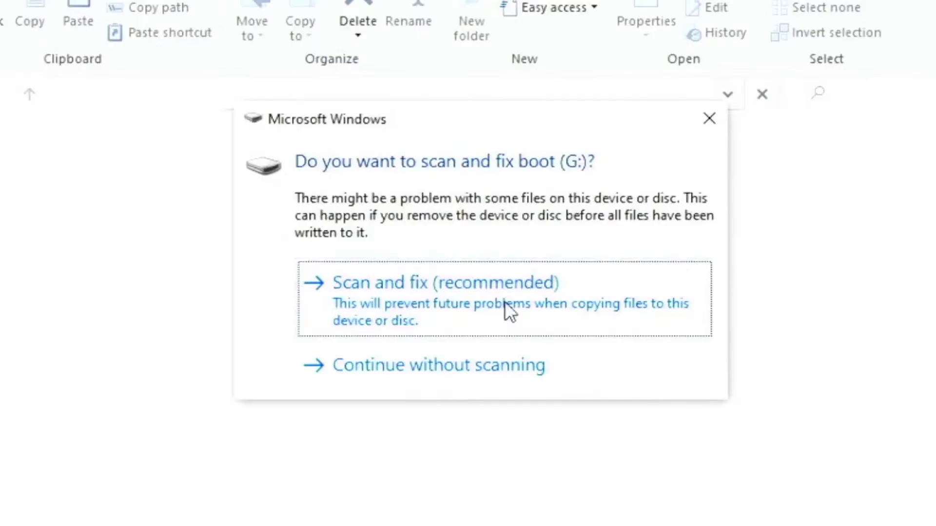
pyautogui.click(504, 301)
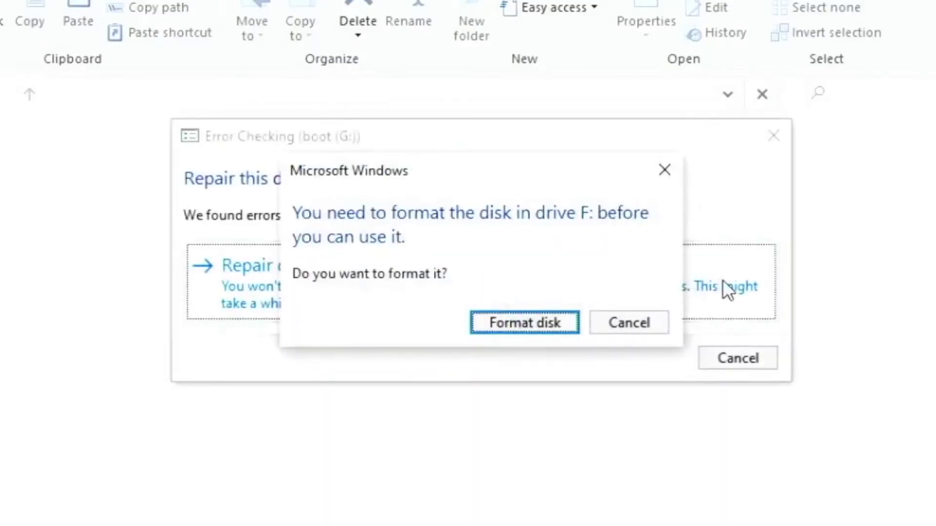
pyautogui.click(723, 280)
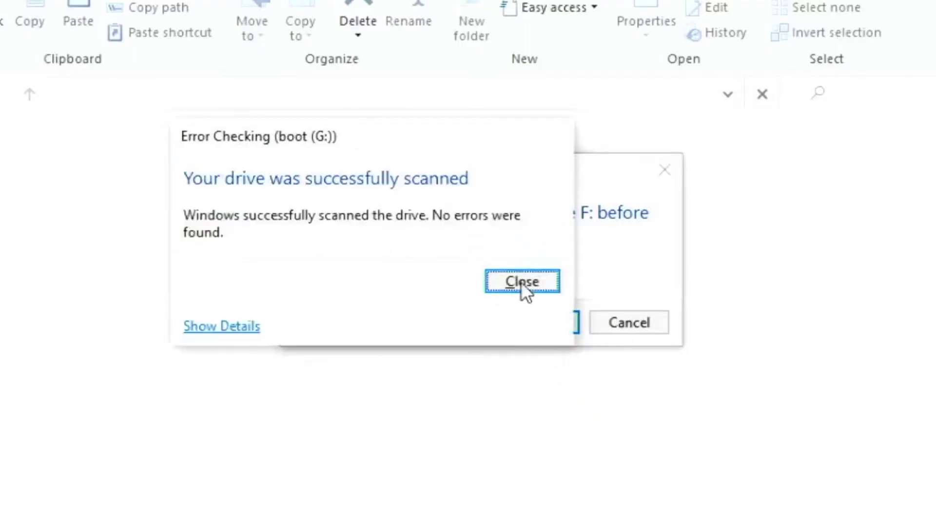
pyautogui.click(521, 282)
pyautogui.press('Escape')
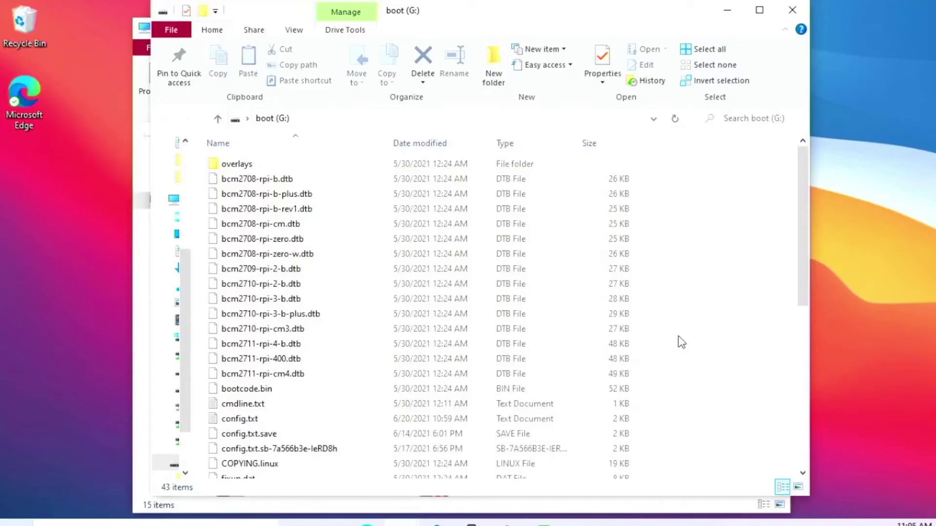
pyautogui.scroll(-5, 681, 342)
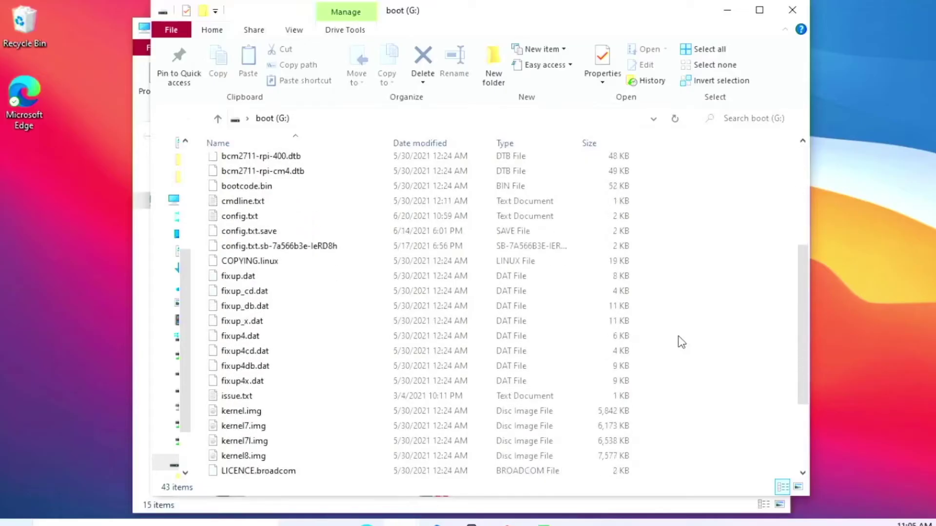
pyautogui.scroll(-3, 682, 342)
pyautogui.scroll(7, 682, 343)
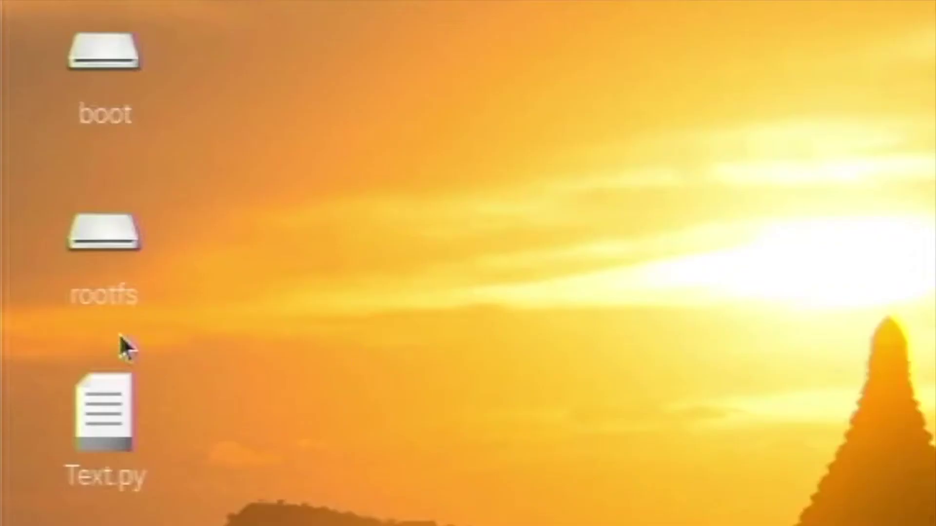
# Browse the rootfs drive into /media/pi/rootfs/home/pi in PCManFM
pyautogui.doubleClick(35, 141)
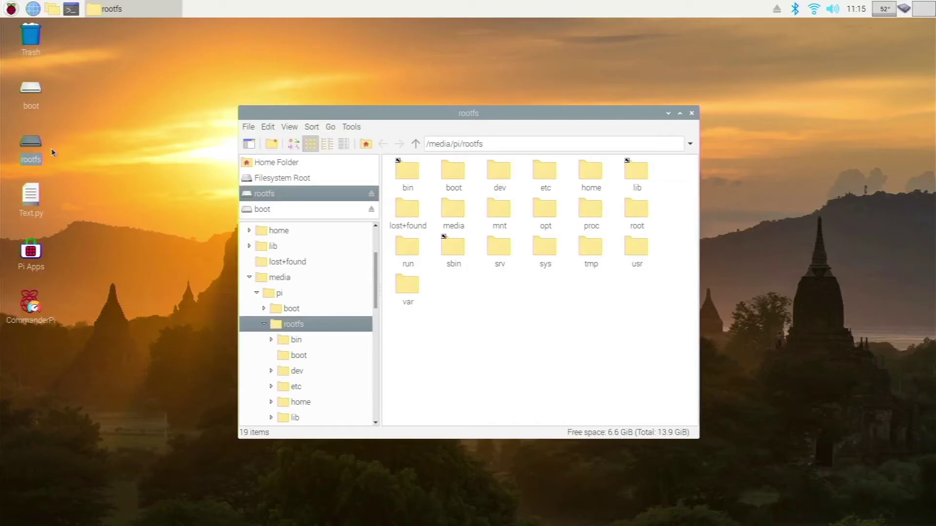
pyautogui.doubleClick(592, 173)
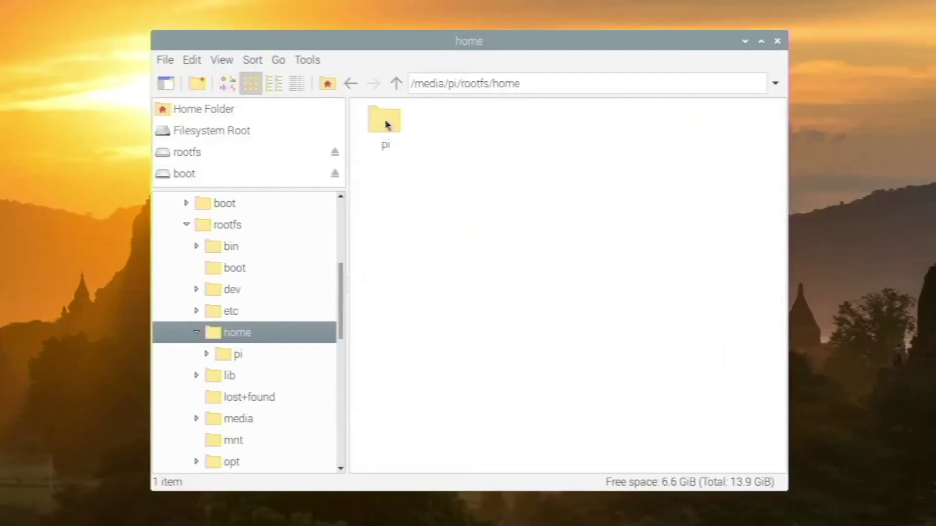
pyautogui.doubleClick(385, 124)
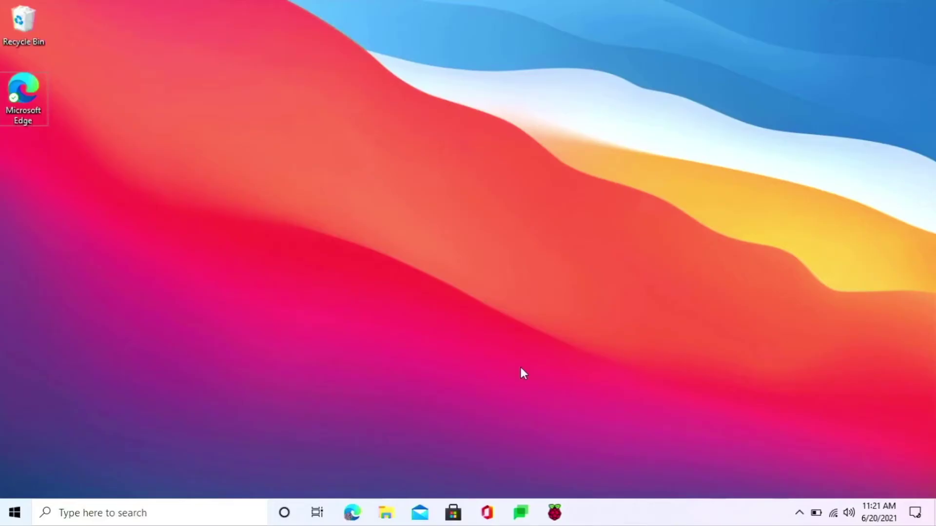
# Launch Raspberry Pi Imager and select the Misc utility > Bootloader > SD Card Boot image
pyautogui.click(556, 516)
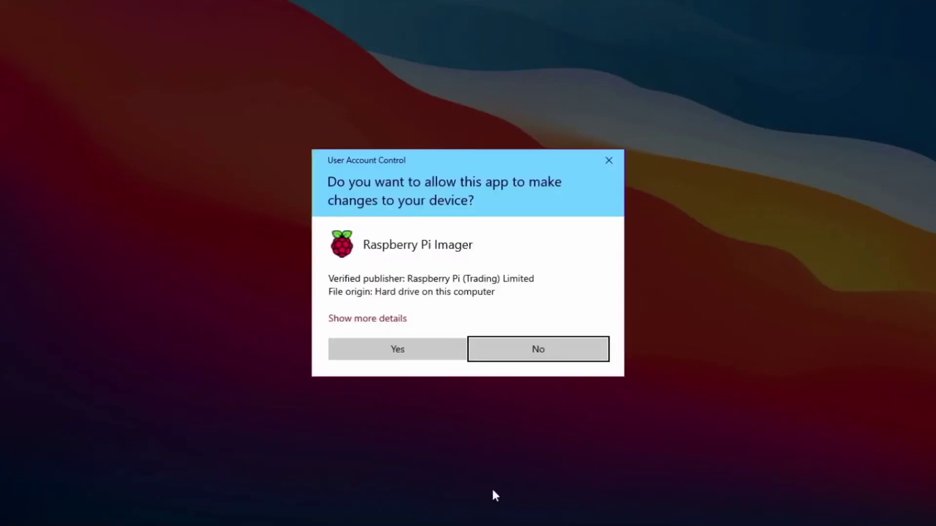
pyautogui.click(362, 341)
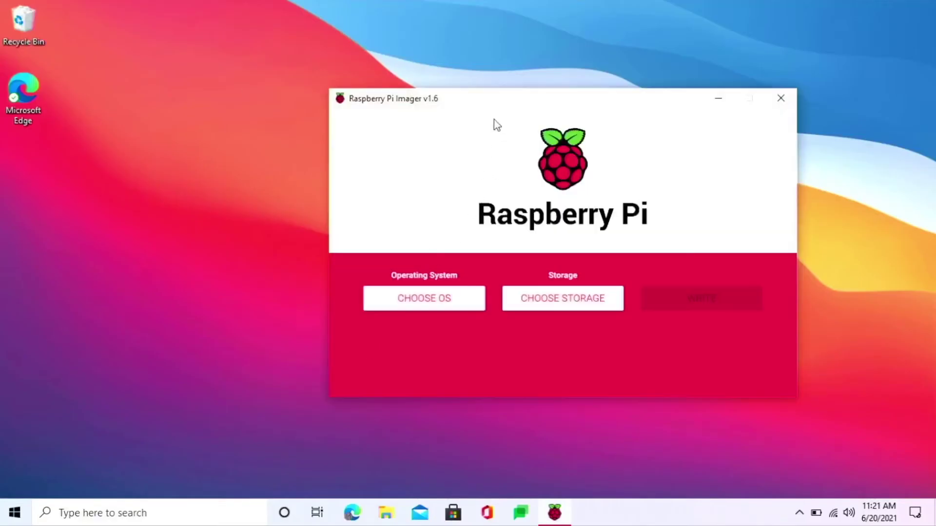
pyautogui.moveTo(486, 102); pyautogui.dragTo(468, 104)
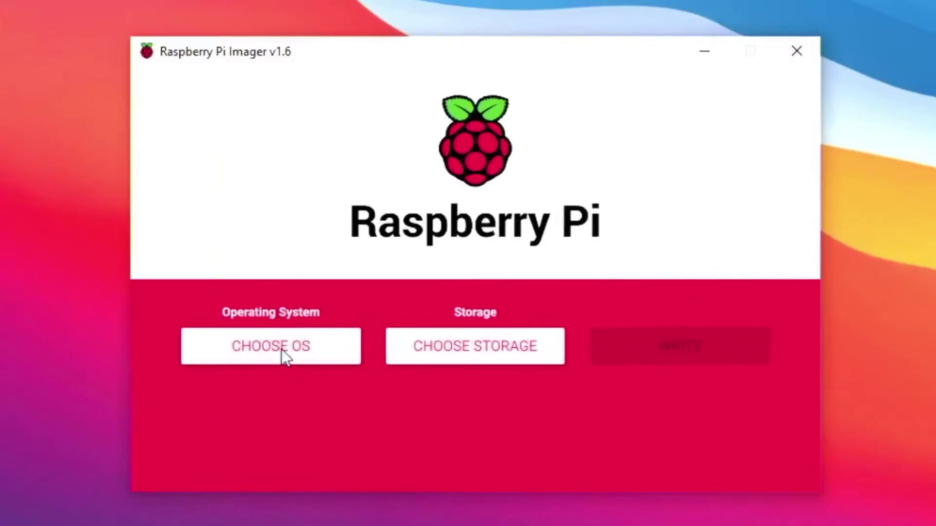
pyautogui.click(282, 350)
pyautogui.scroll(-5, 282, 350)
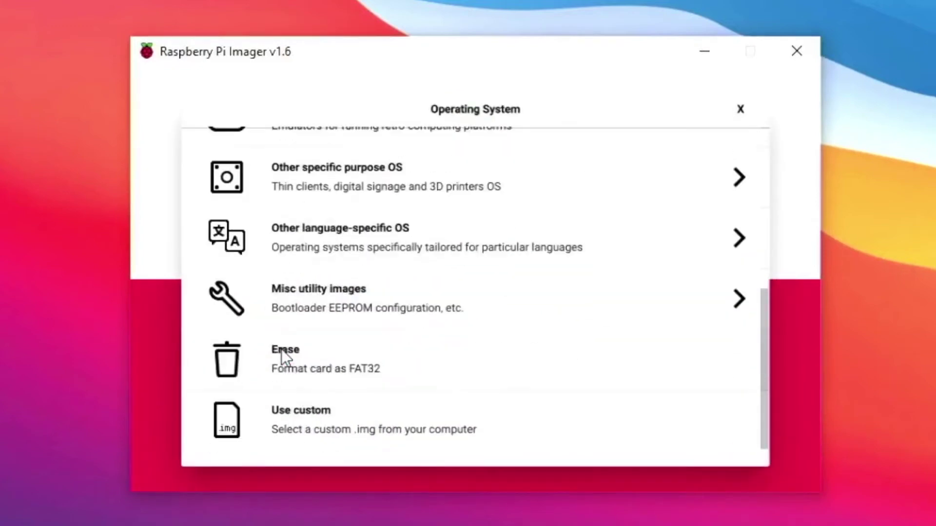
pyautogui.click(341, 298)
pyautogui.click(321, 220)
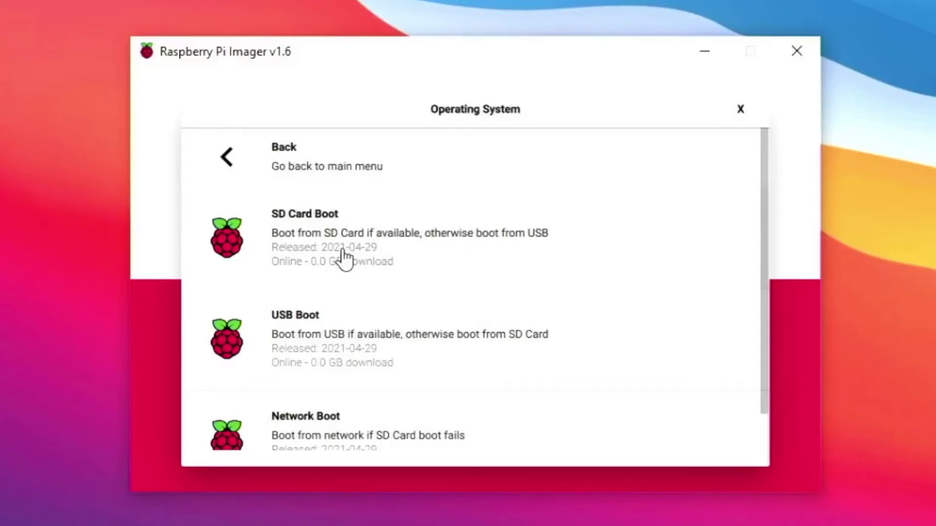
pyautogui.scroll(-1, 345, 258)
pyautogui.scroll(1, 344, 258)
pyautogui.click(345, 258)
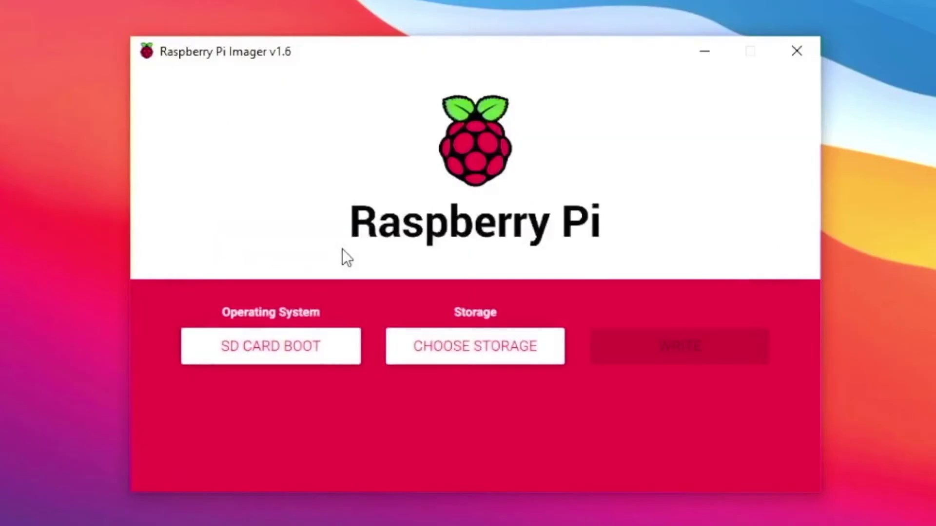
# Write SD Card Boot to the 15.5 GB Mass Storage Device, confirming the erase warning
pyautogui.click(444, 360)
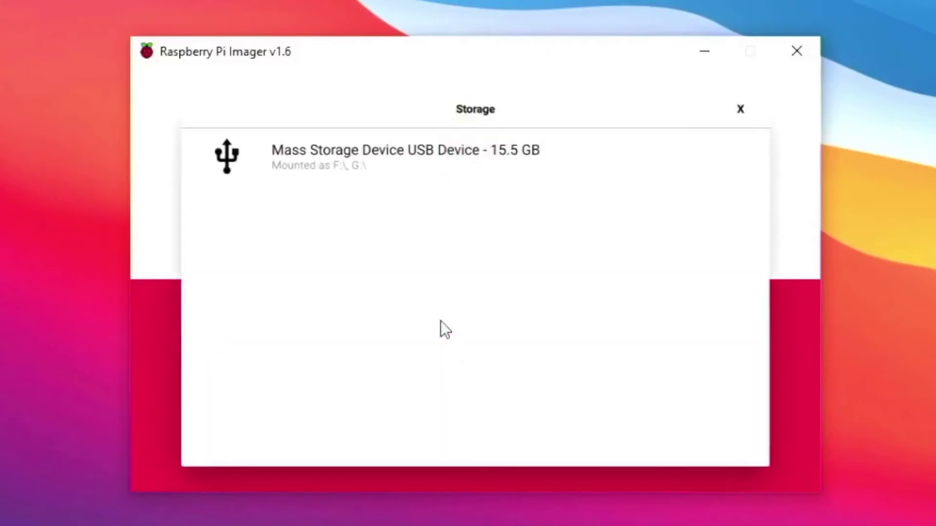
pyautogui.click(398, 163)
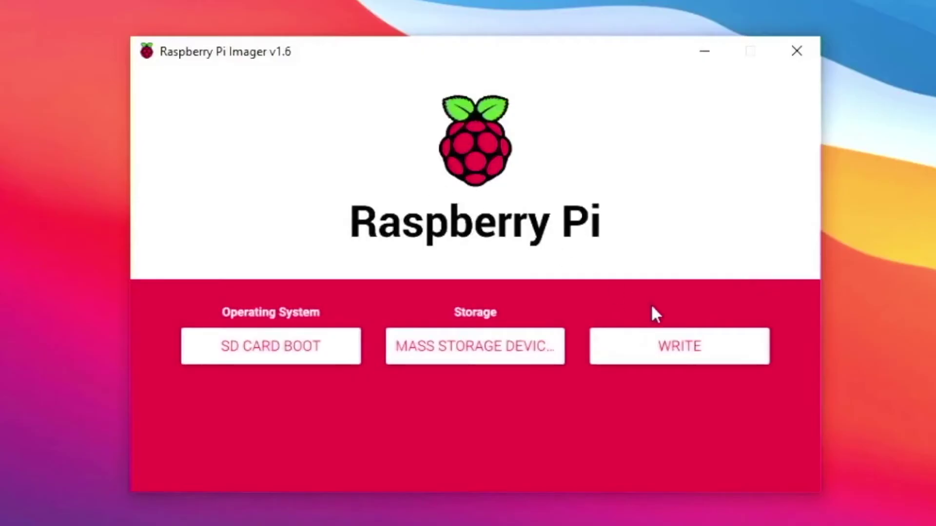
pyautogui.click(657, 356)
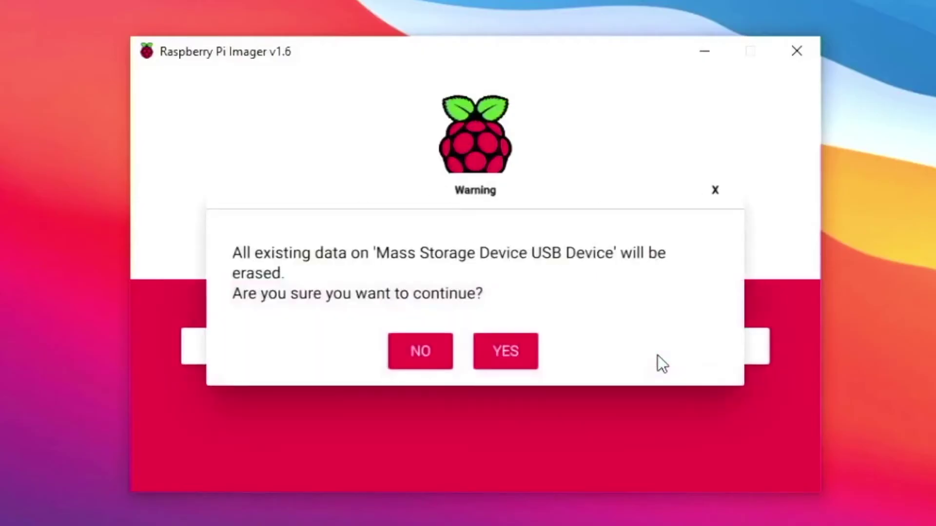
pyautogui.click(525, 352)
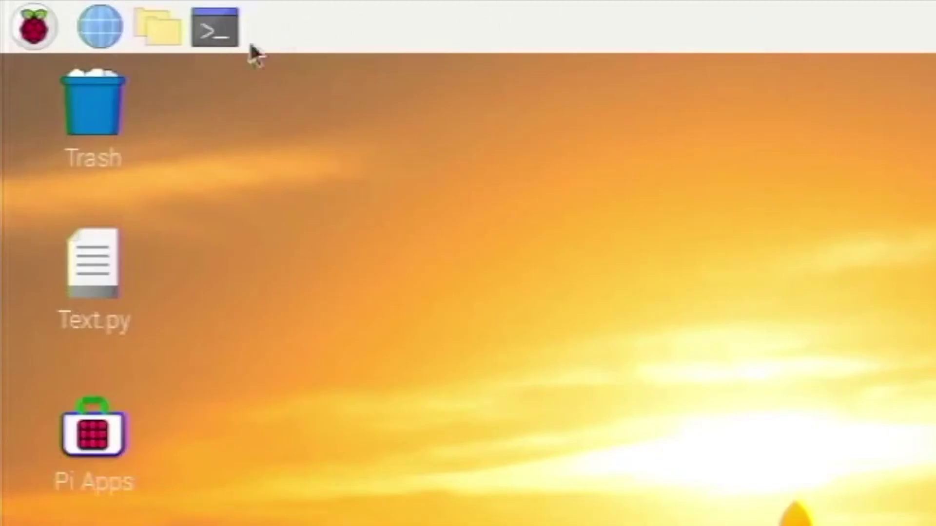
# Run sudo raspi-config in a terminal and go to Advanced Options > A7 Bootloader Version
pyautogui.click(221, 44)
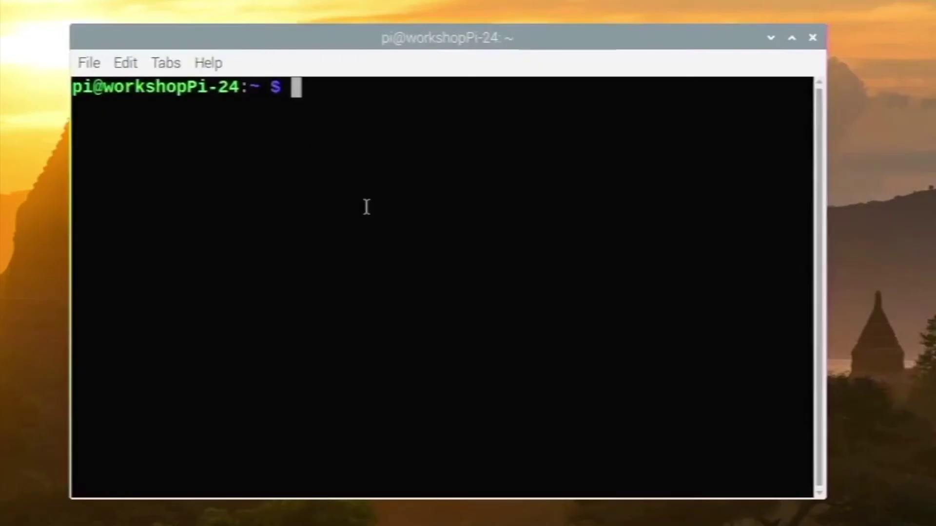
pyautogui.write('sudo raspi')
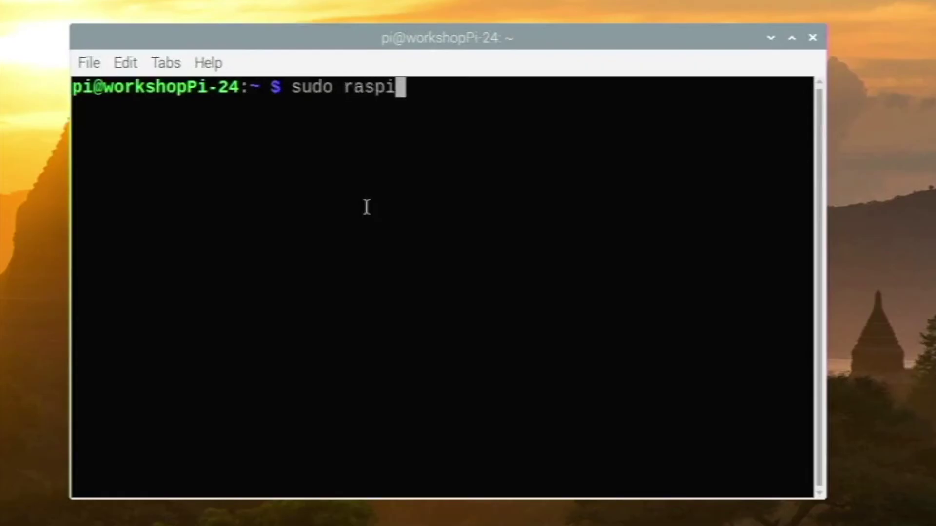
pyautogui.write('-config')
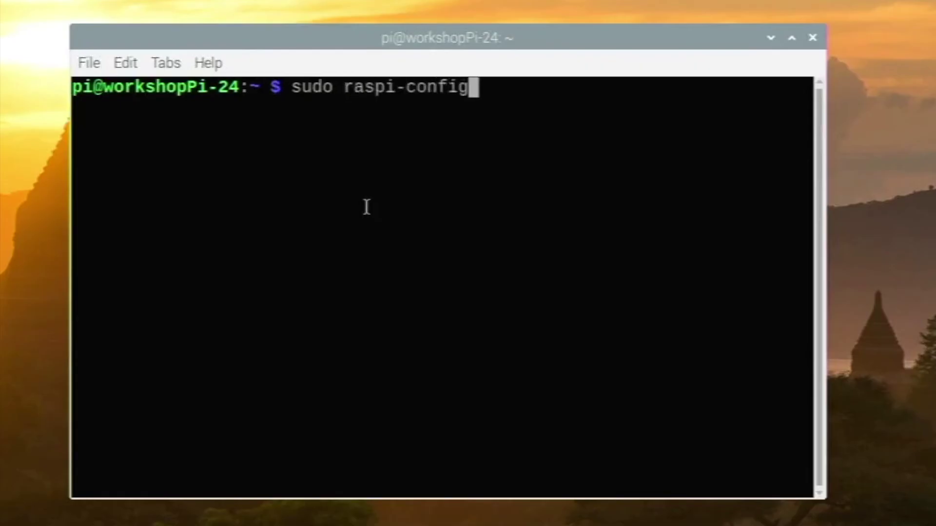
pyautogui.press('Return')
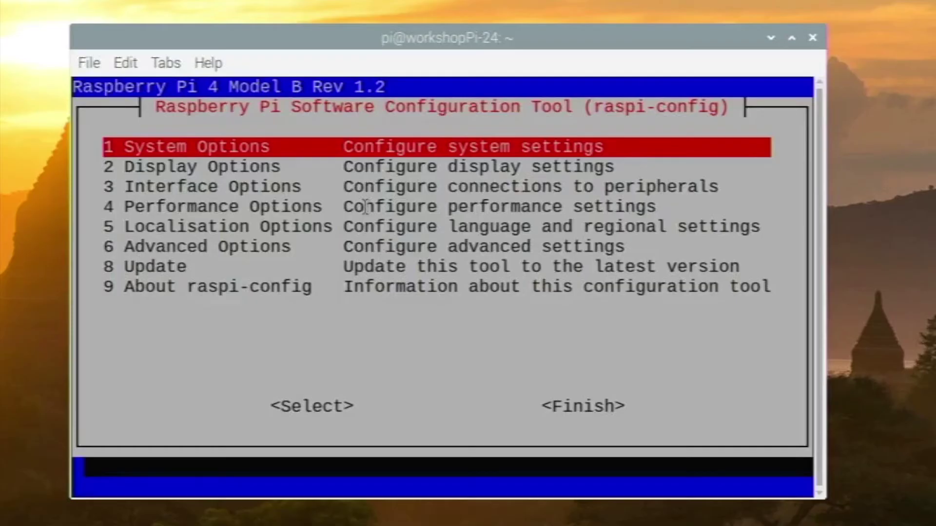
pyautogui.press('Down')
pyautogui.press('Down')
pyautogui.press('Down')
pyautogui.press('Down')
pyautogui.press('Down')
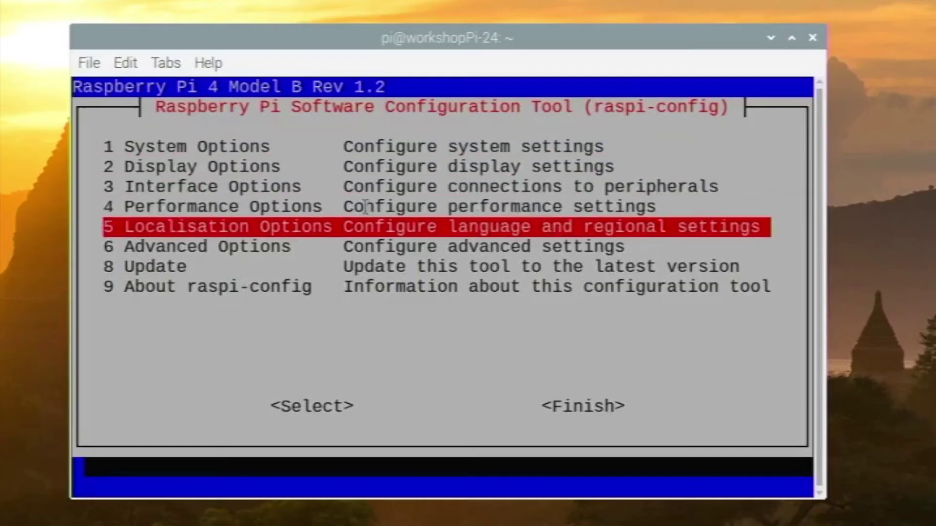
pyautogui.press('Return')
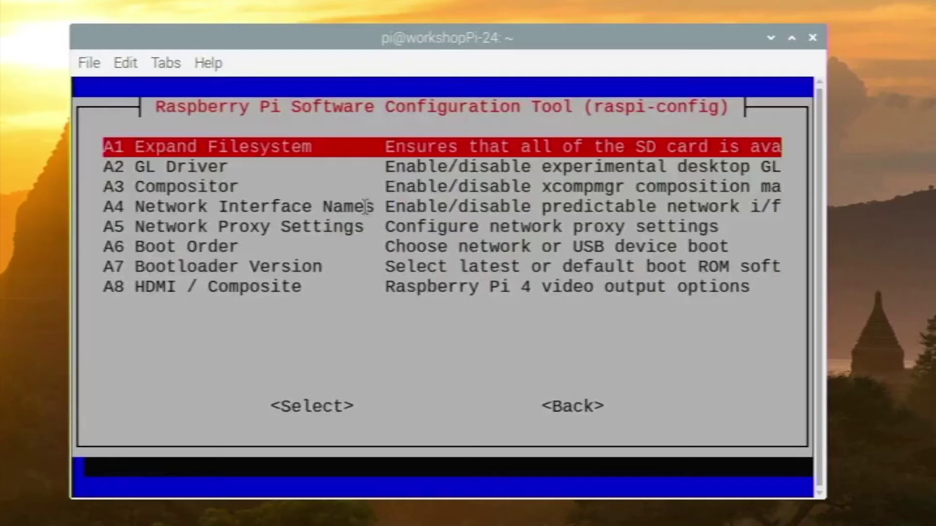
pyautogui.press('Down')
pyautogui.press('Down')
pyautogui.press('Down')
pyautogui.press('Down')
pyautogui.press('Down')
pyautogui.press('Down')
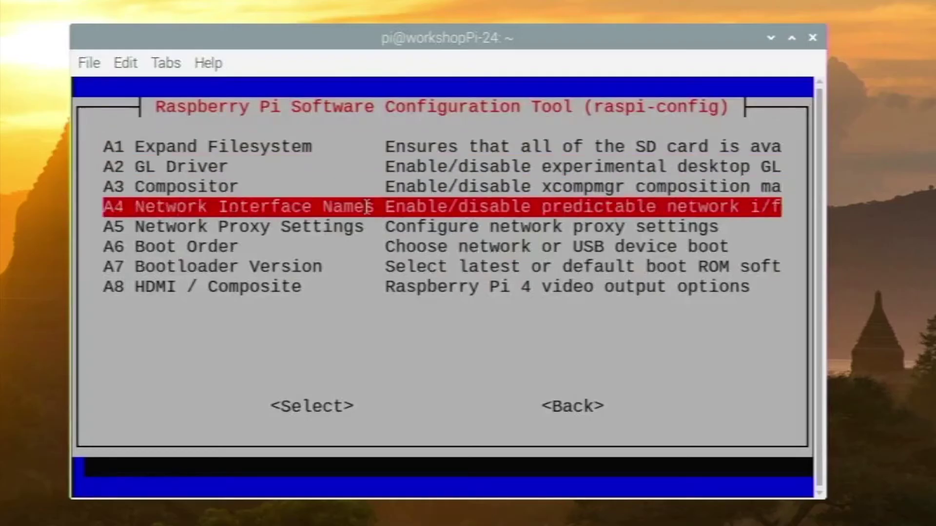
pyautogui.press('Return')
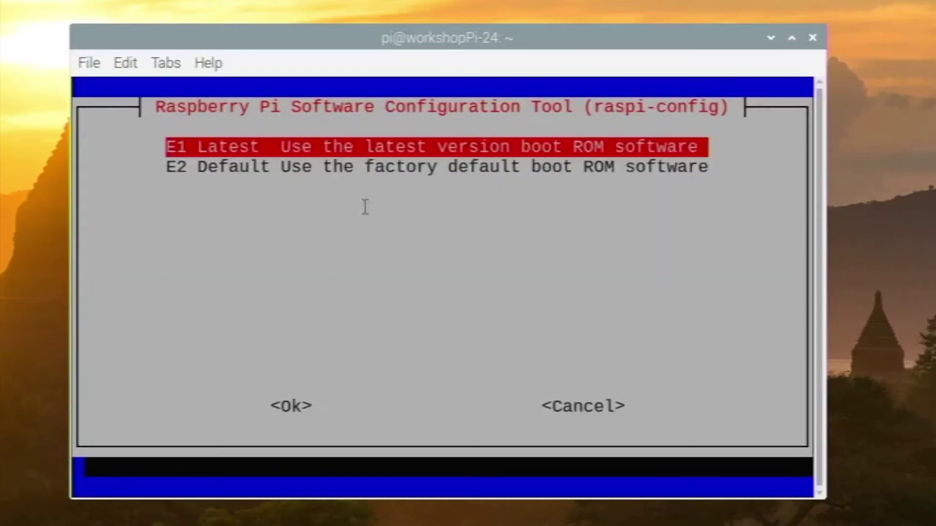
# Choose E1 Latest boot ROM, confirm the reset to defaults, then finish and reboot
pyautogui.press('Down')
pyautogui.press('Up')
pyautogui.press('Return')
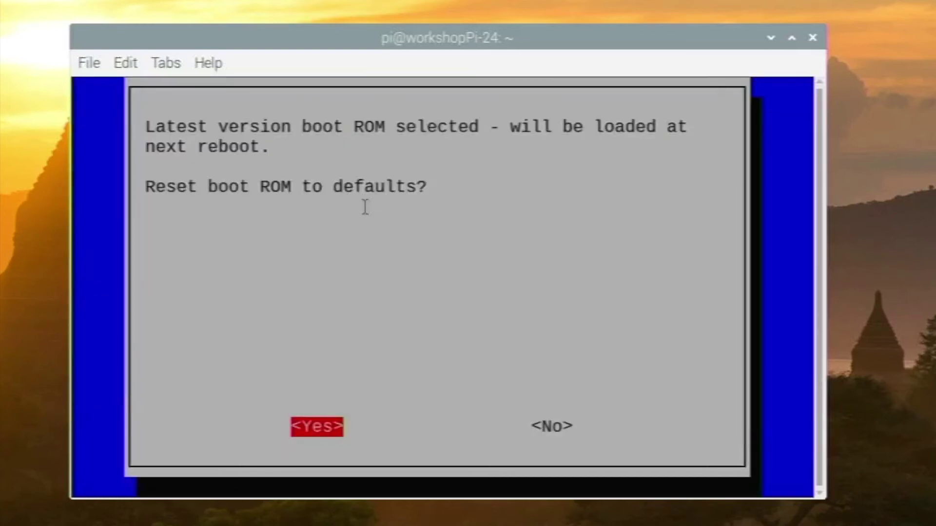
pyautogui.press('Return')
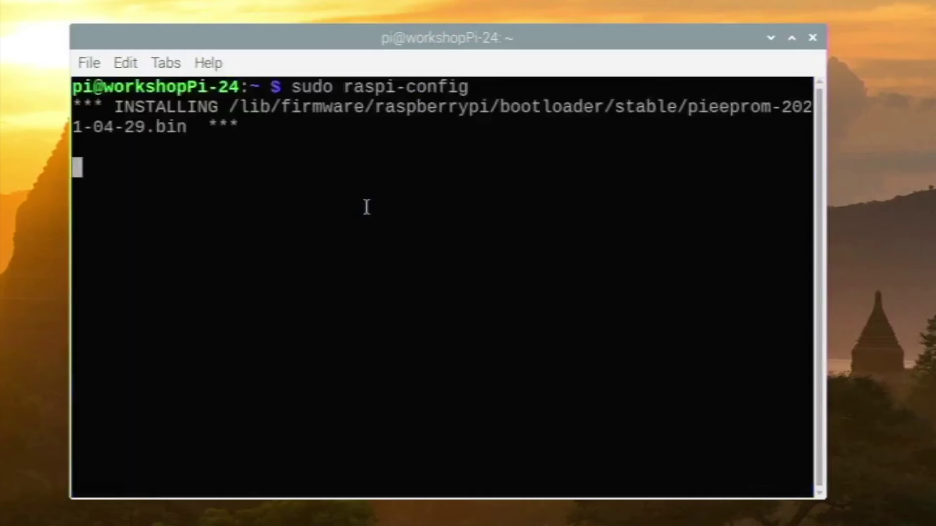
pyautogui.press('Return')
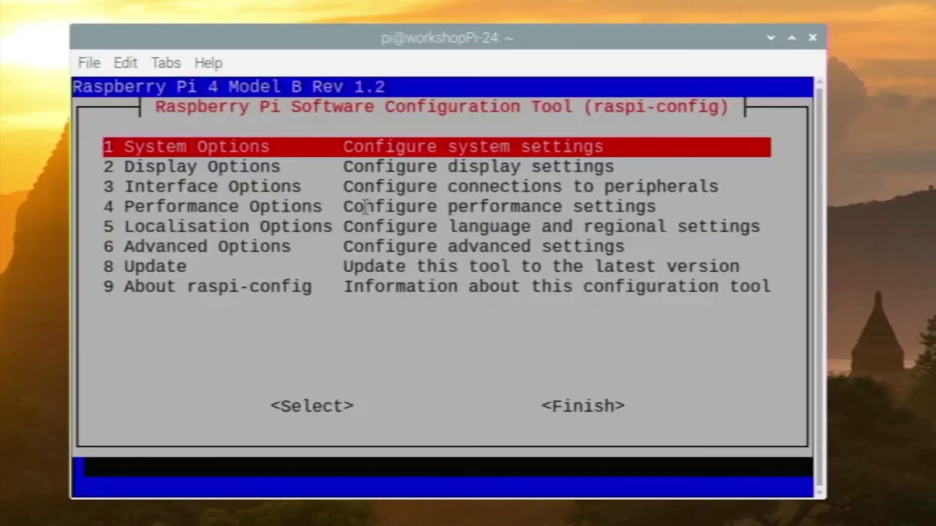
pyautogui.press('Tab')
pyautogui.press('Tab')
pyautogui.press('Return')
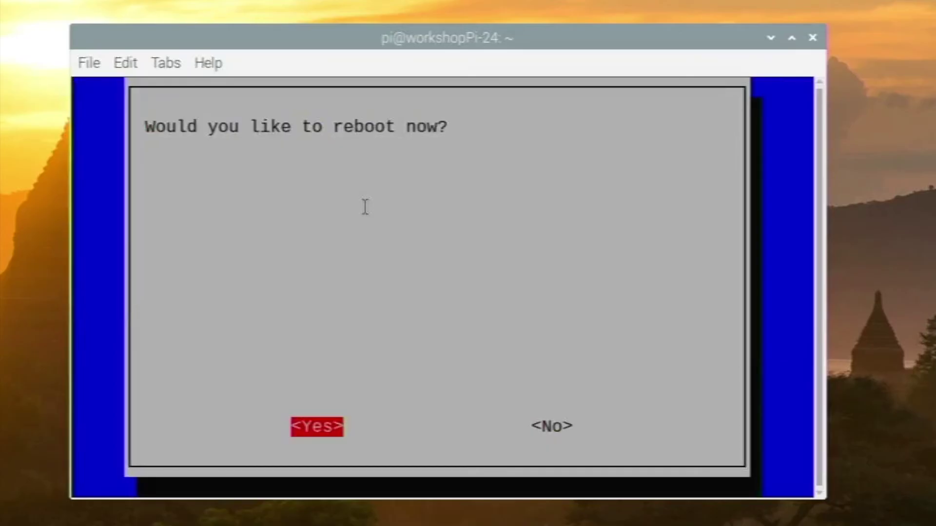
pyautogui.press('Return')
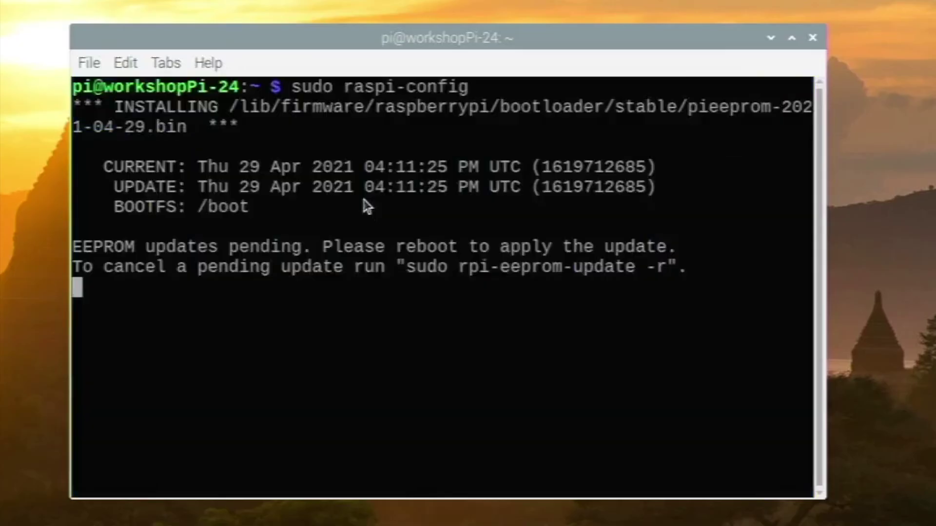